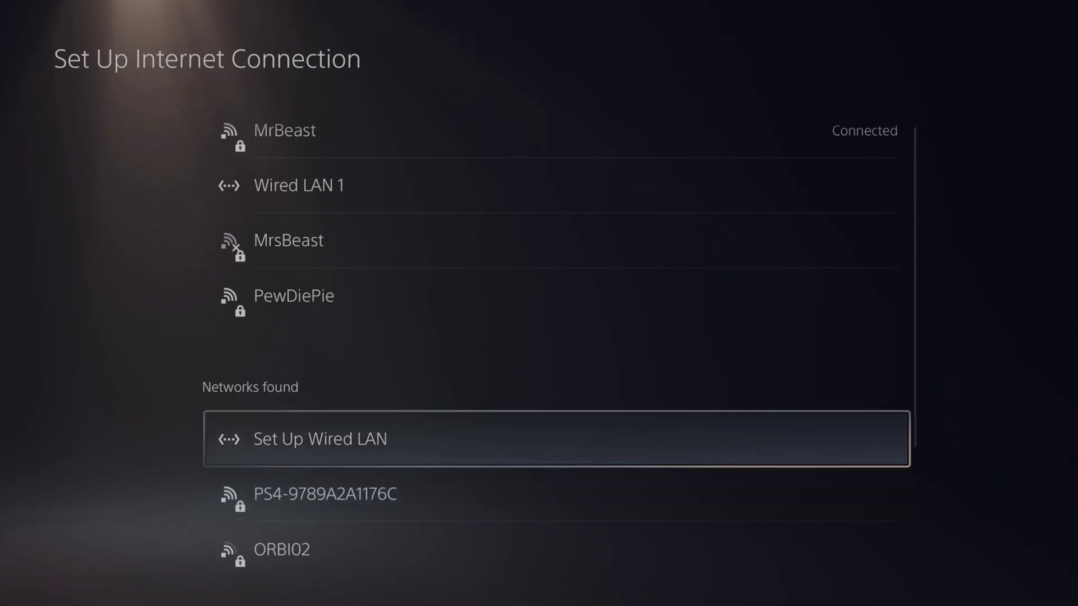
- Set up a new wired LAN named Wired LAN 2 and connect to it
key(Return)
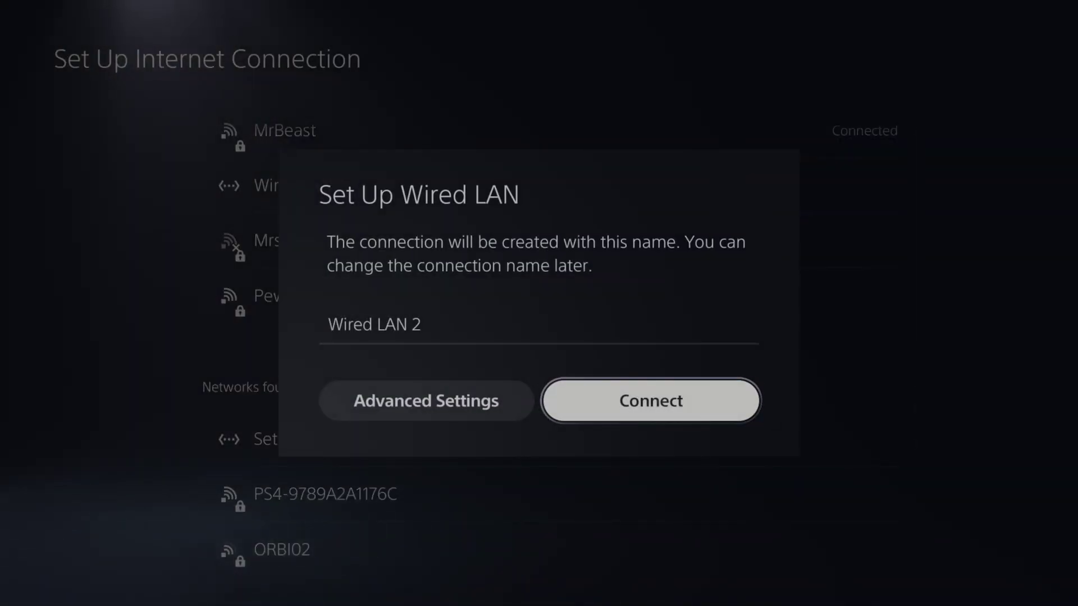
key(Return)
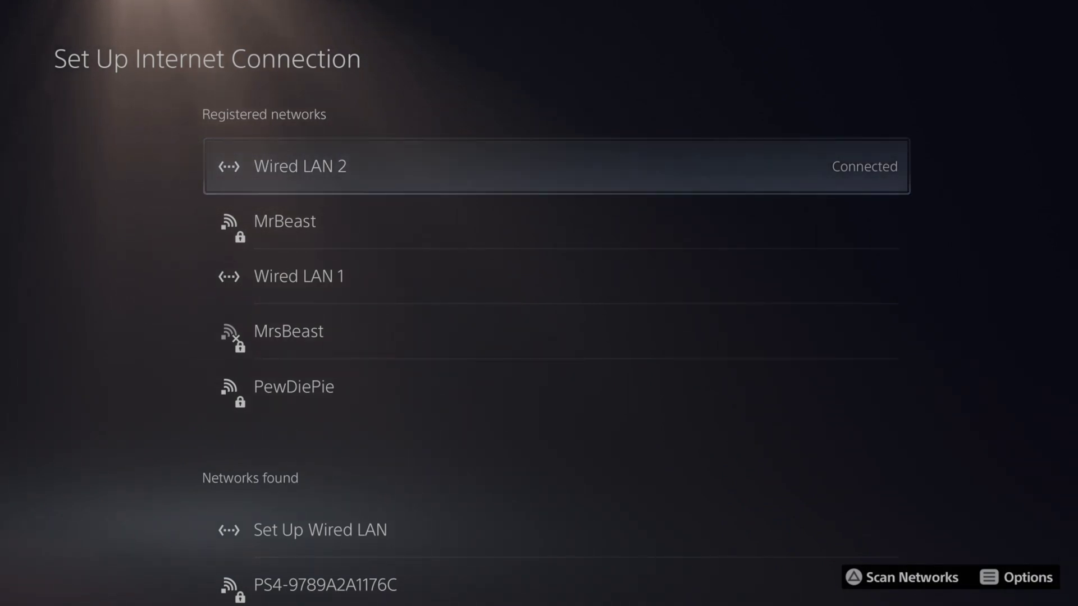
- Select Wired LAN 1 in the registered networks list and start connecting
key(Return)
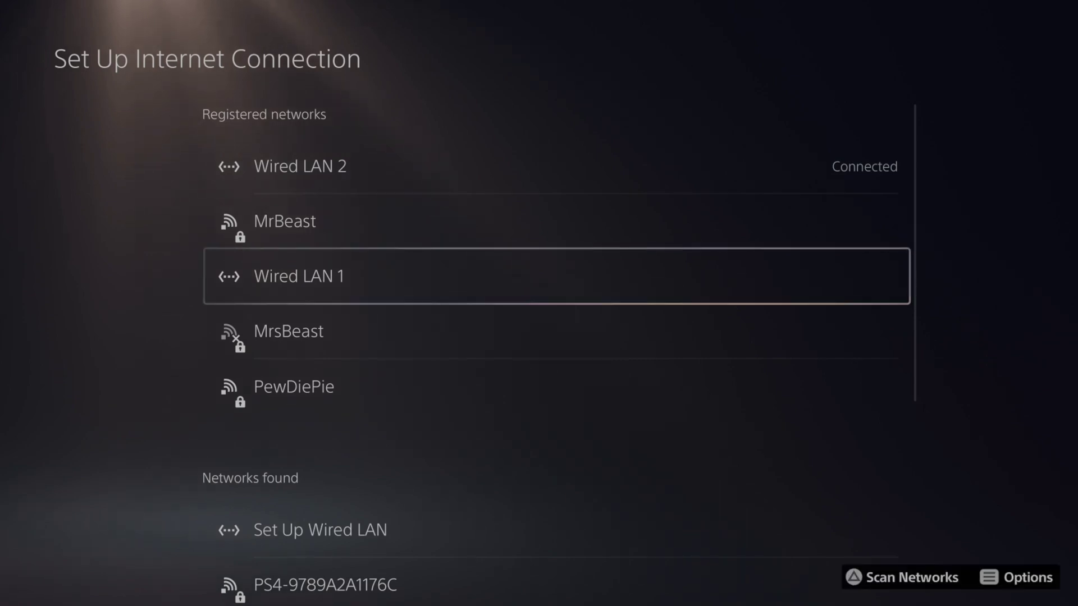
key(Return)
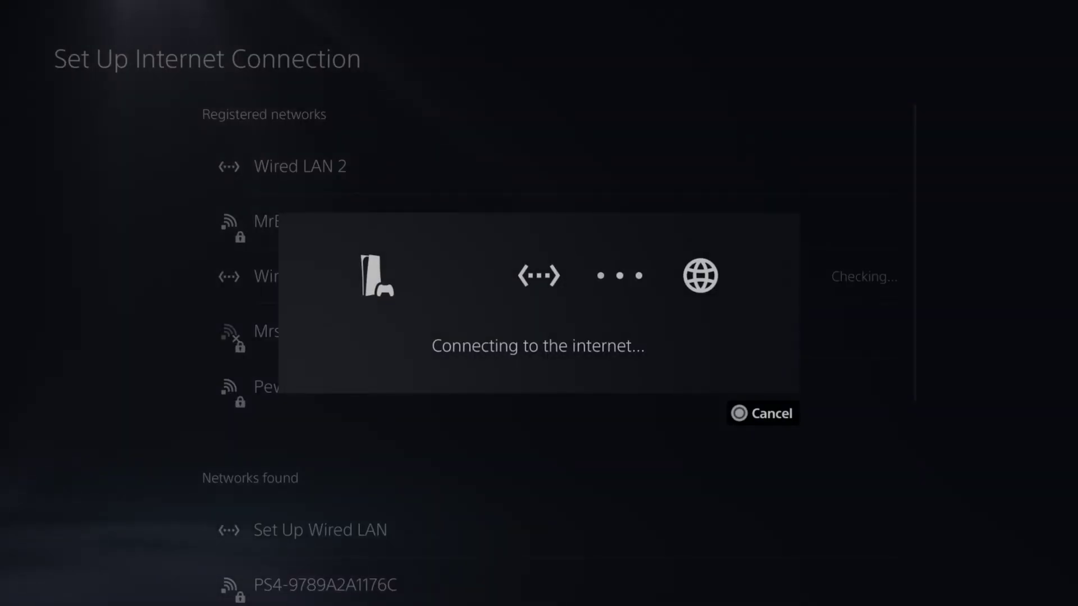